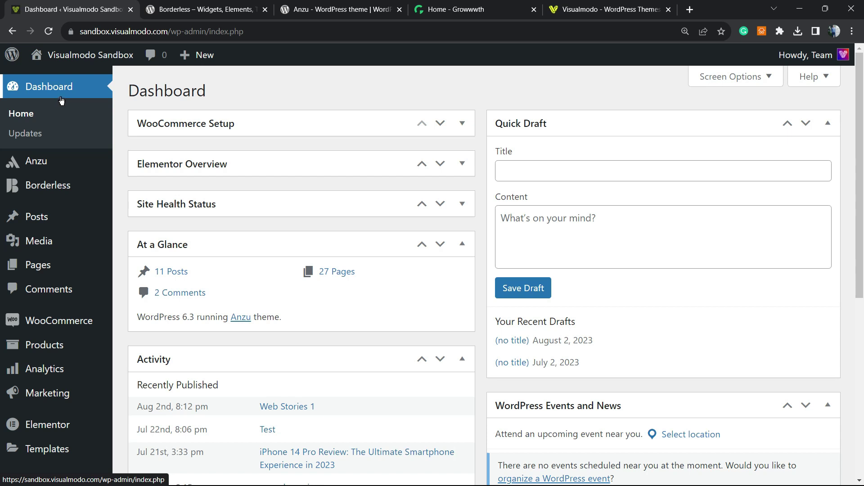
Go to Settings > Discussion from the WordPress admin sidebar
mouse_move(57, 195)
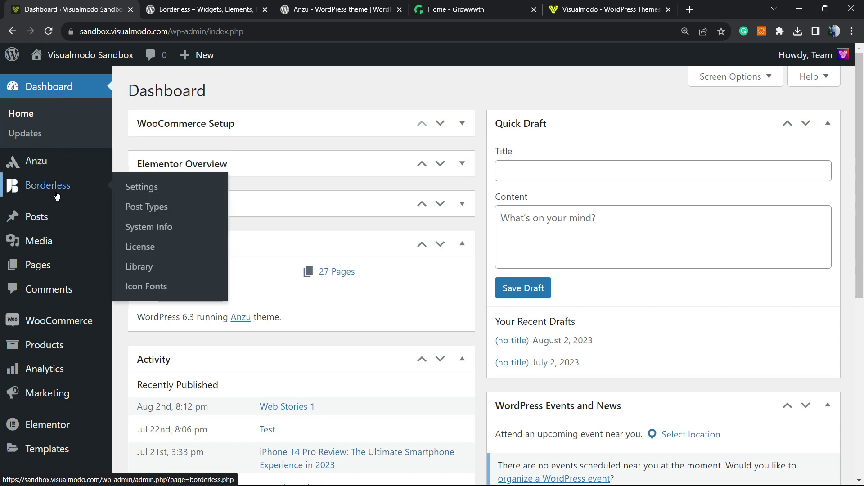
scroll(27, 207, "down", 2)
scroll(45, 194, "up", 2)
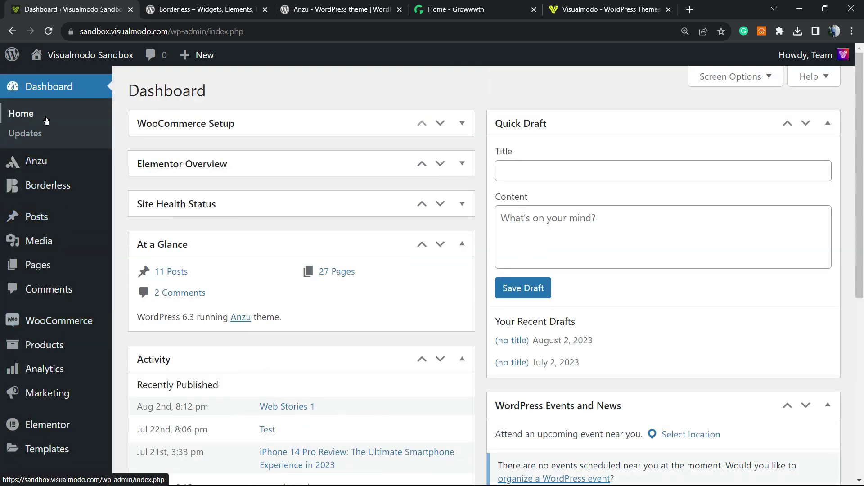
scroll(45, 120, "down", 6)
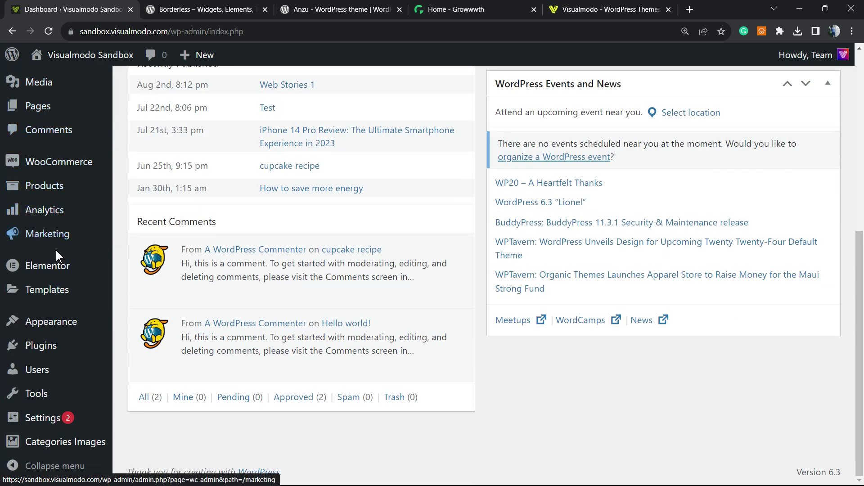
mouse_move(50, 425)
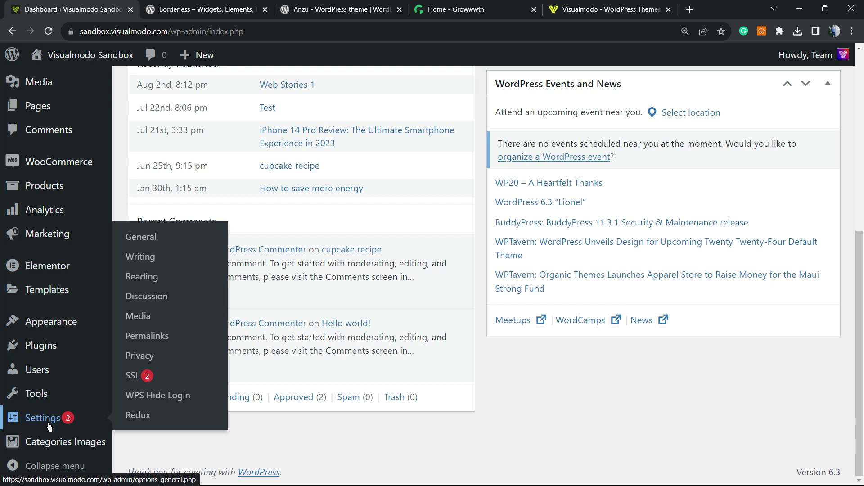
left_click(143, 306)
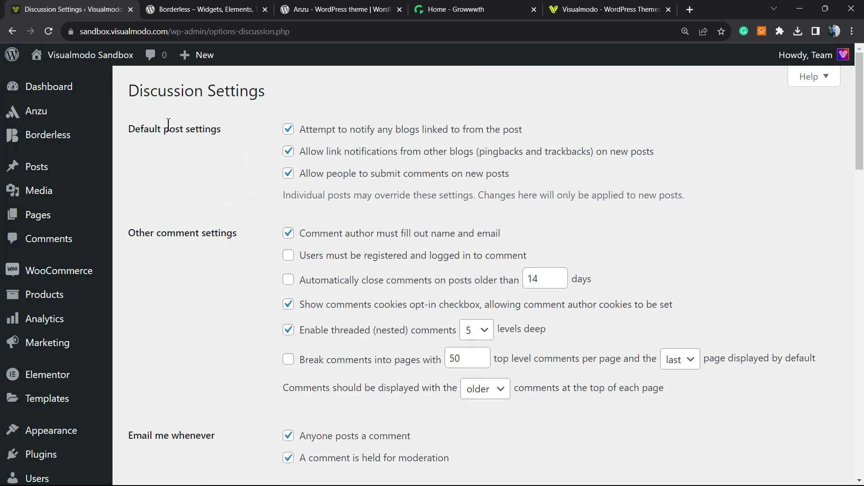
Zoom in and highlight the pingback/trackback link notification option under Default post settings
key("ctrl+plus")
key("ctrl+plus")
key("ctrl+plus")
key("ctrl+plus")
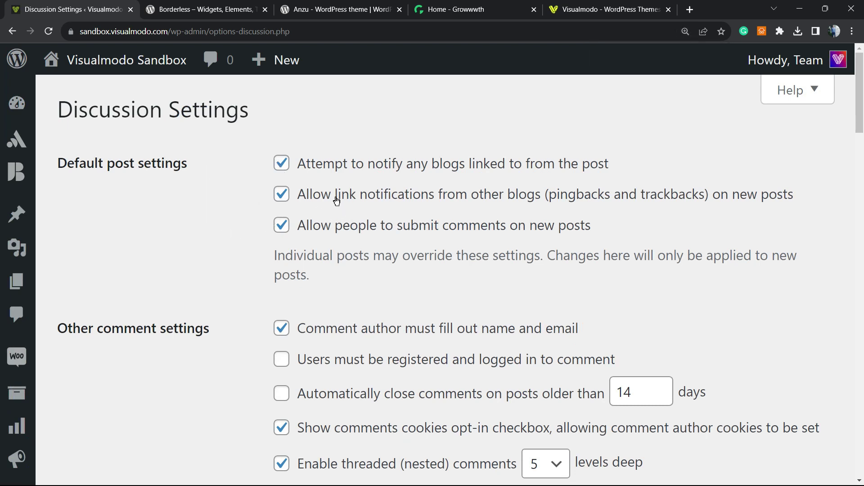
left_click_drag(252, 201, 547, 212)
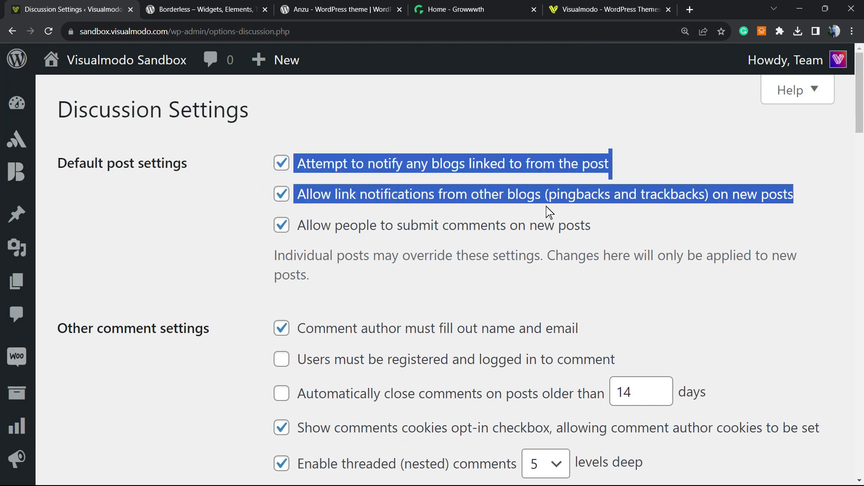
left_click_drag(276, 211, 234, 217)
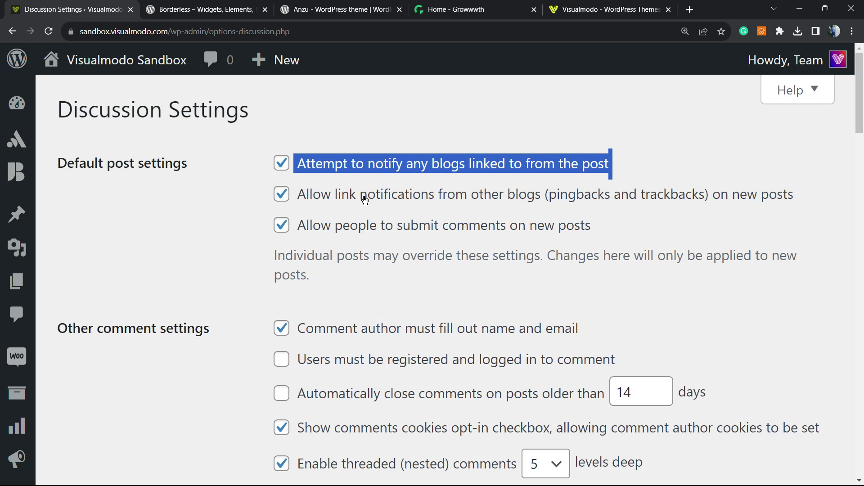
Uncheck 'Allow link notifications from other blogs (pingbacks and trackbacks)' and save changes
left_click(283, 195)
left_click(199, 199)
scroll(151, 268, "down", 20)
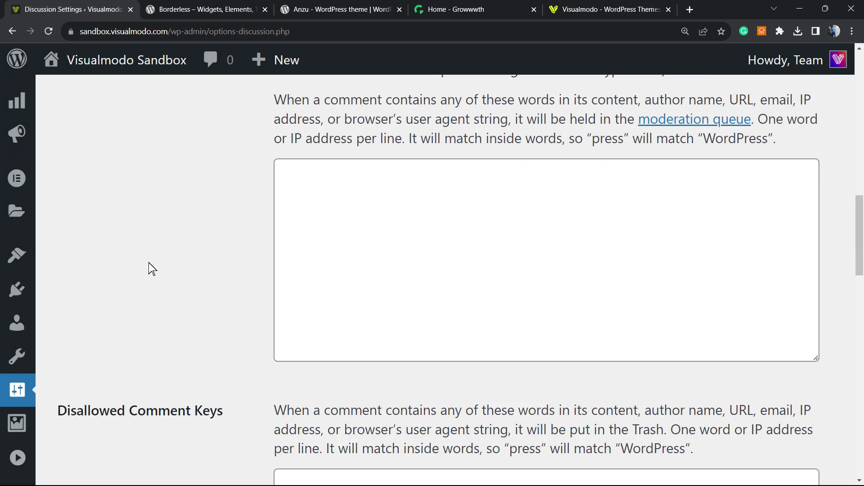
scroll(118, 295, "down", 10)
left_click(102, 387)
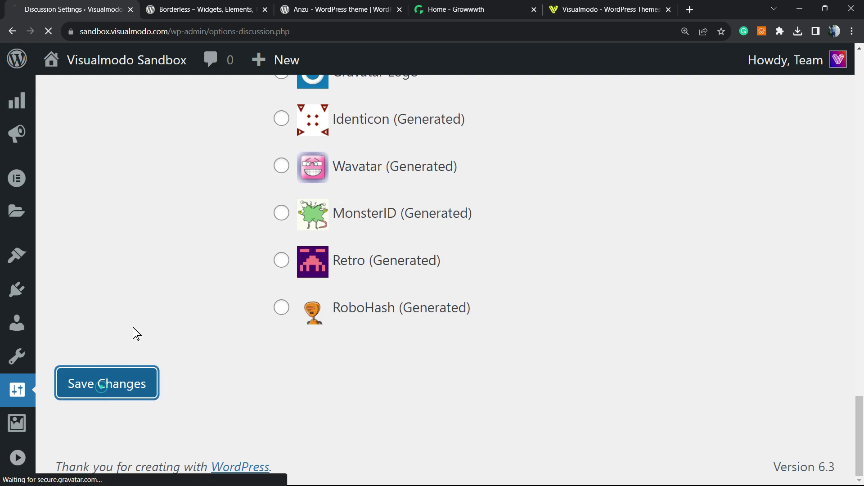
key("ctrl+minus")
key("ctrl+minus")
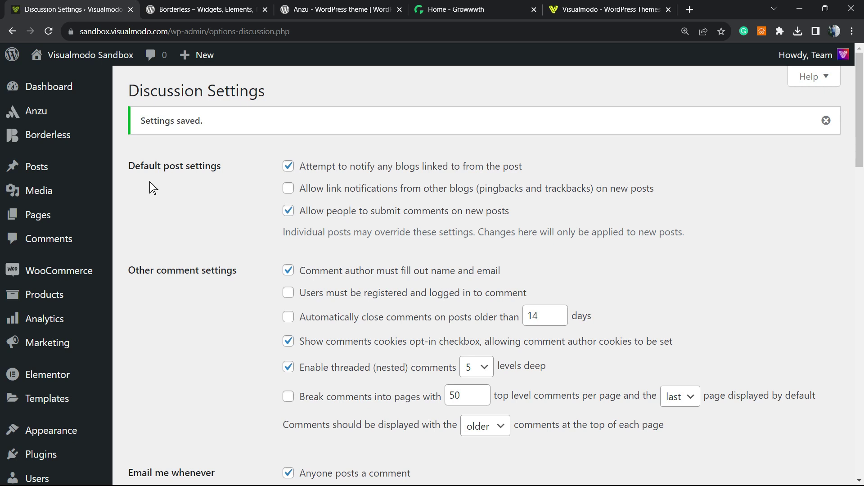
From All Posts, open 'iPhone 14 Pro Review: The Ultimate Smartphone Experience in 2023' in the editor
left_click(71, 167)
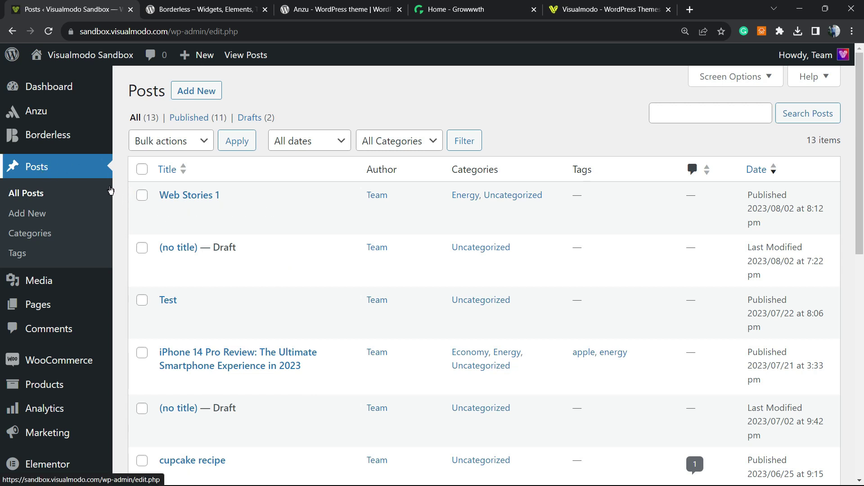
left_click(216, 359)
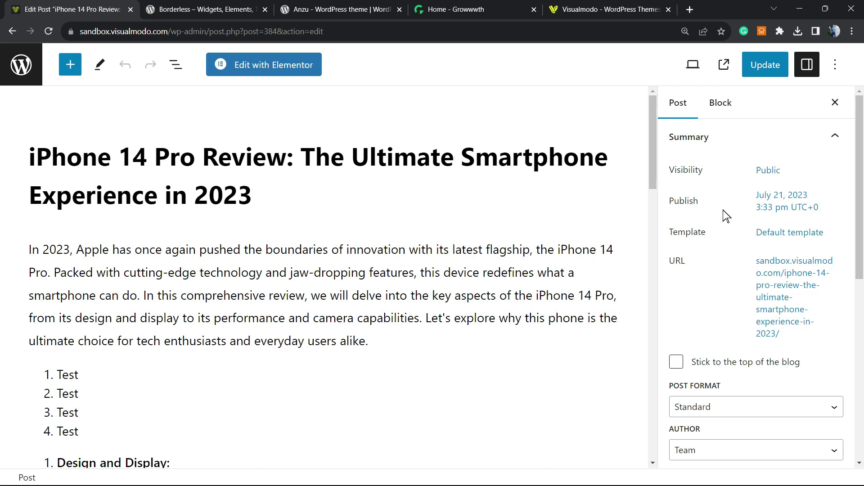
In the post's Discussion panel, uncheck Allow pingbacks & trackbacks, keep comments allowed, and update
scroll(727, 232, "down", 6)
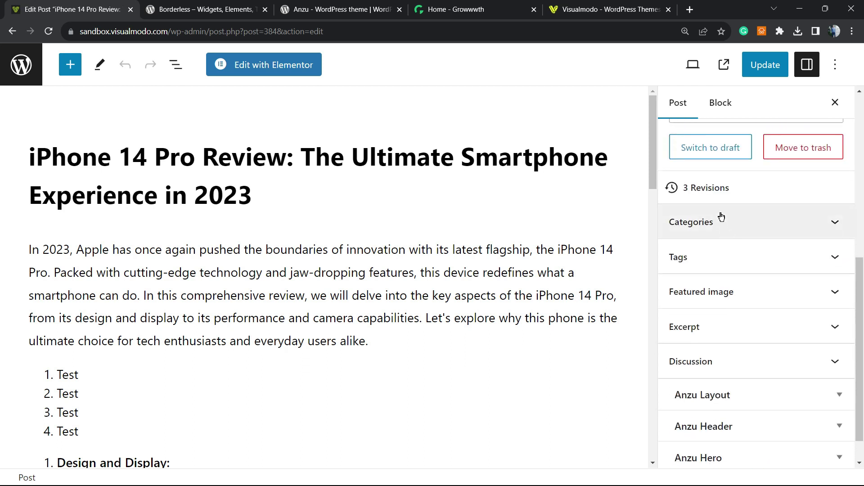
scroll(723, 223, "down", 1)
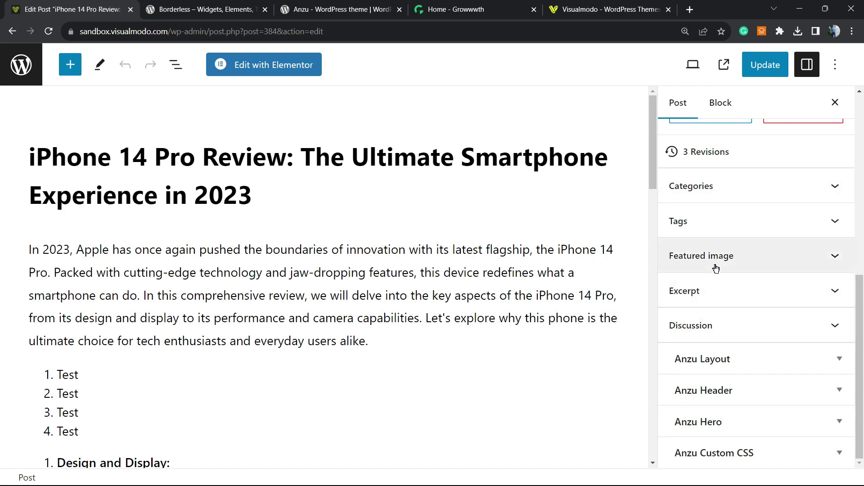
left_click(733, 330)
left_click(732, 329)
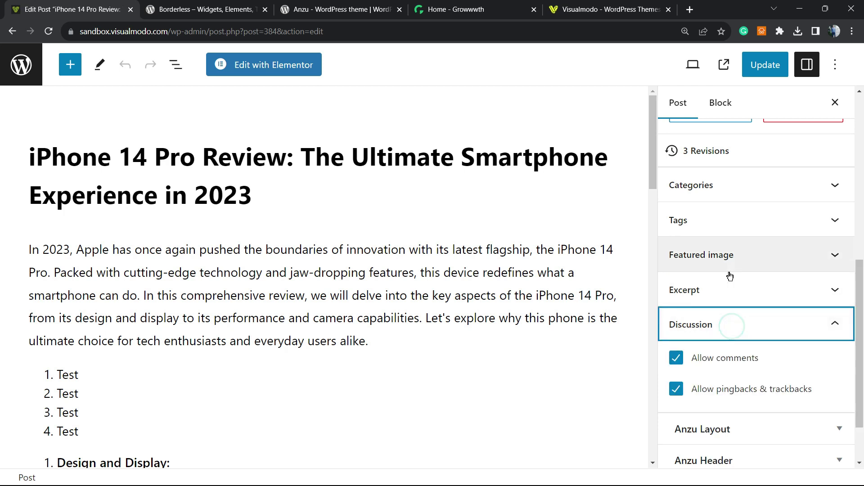
scroll(729, 270, "down", 2)
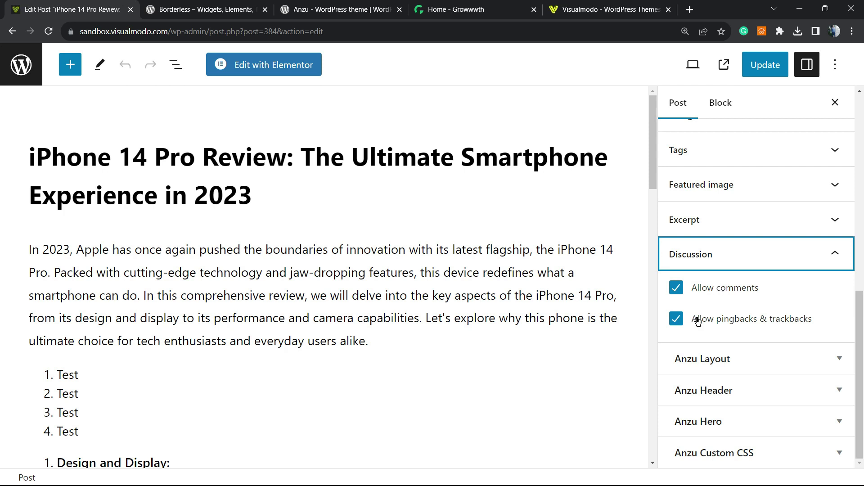
left_click(721, 322)
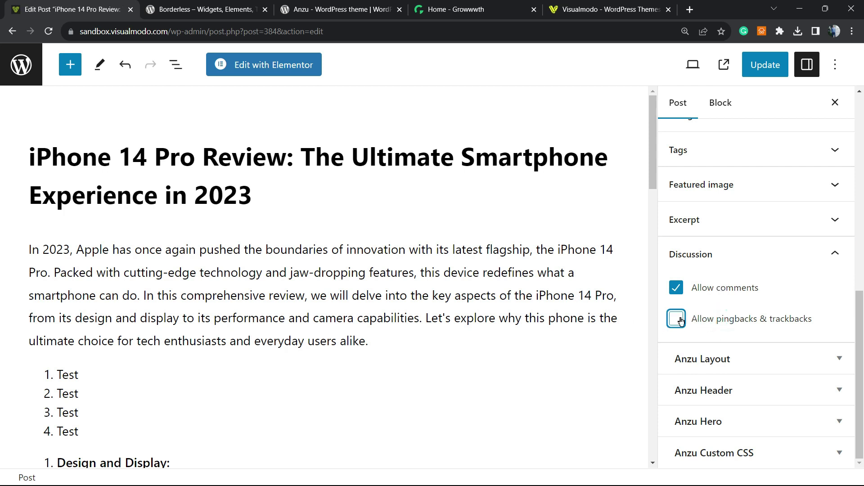
left_click(759, 72)
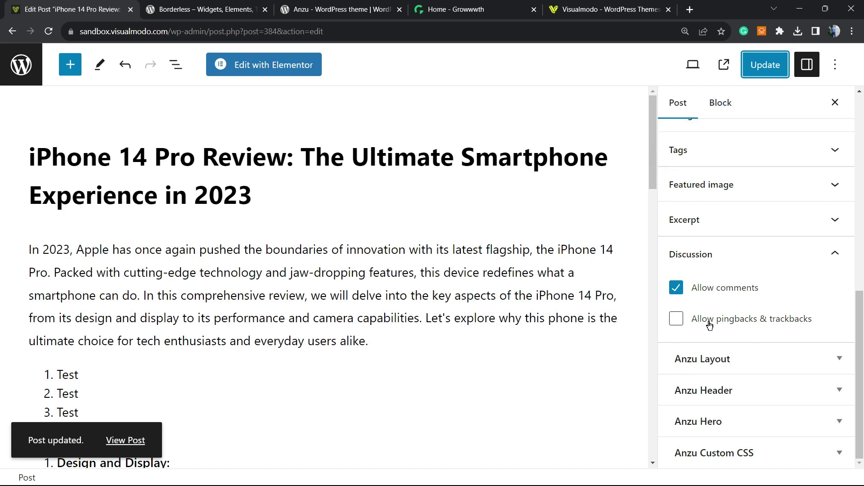
scroll(391, 270, "down", 7)
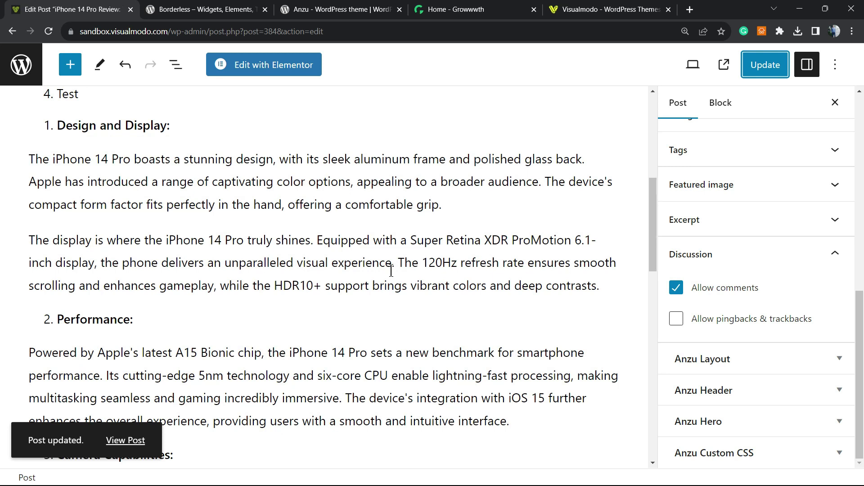
scroll(391, 271, "up", 7)
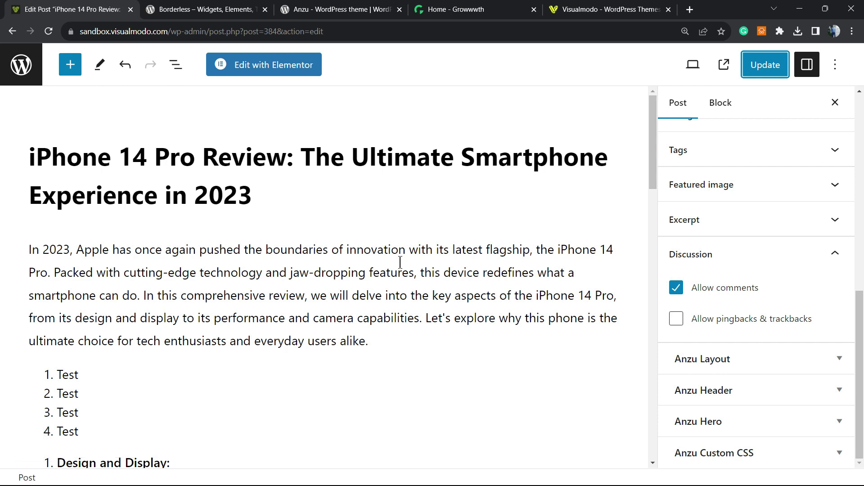
Select the Borderless plugin title, then view the Anzu theme page and the Growwwth site
left_click(243, 10)
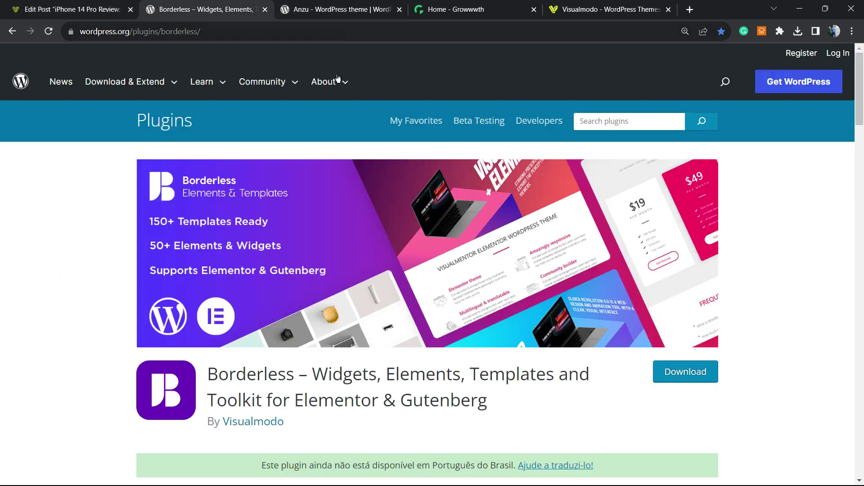
double_click(265, 381)
double_click(314, 374)
left_click(314, 374)
double_click(314, 374)
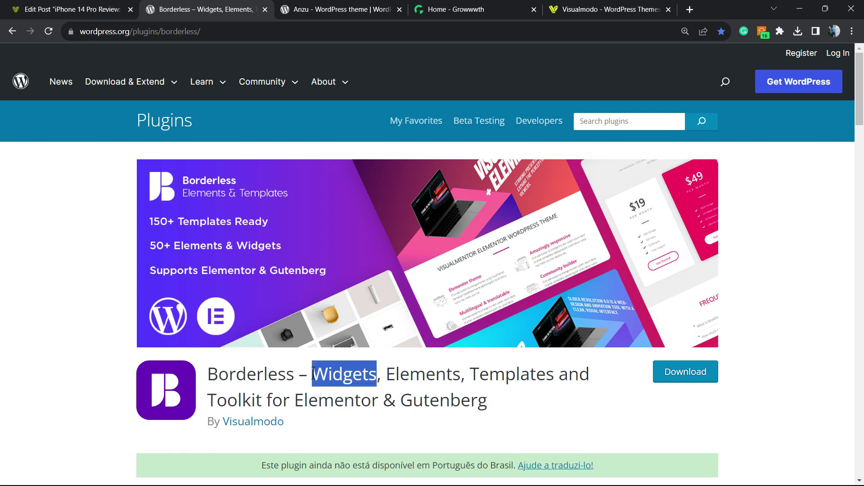
triple_click(313, 375)
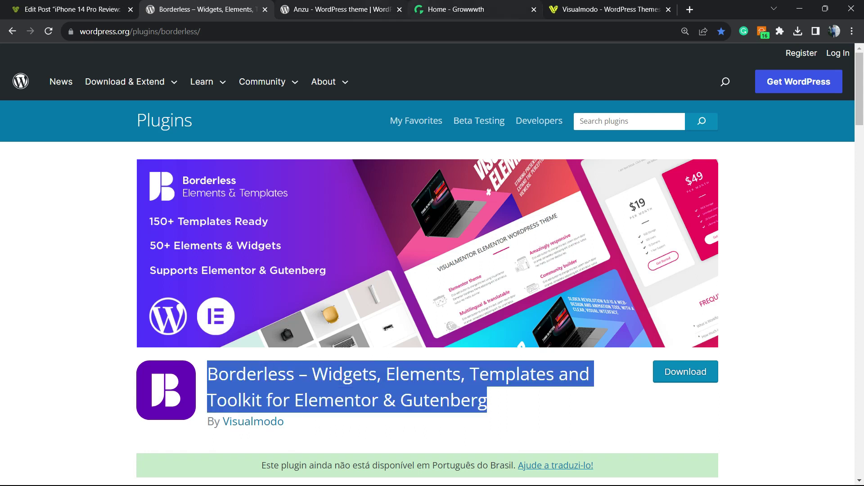
left_click(342, 9)
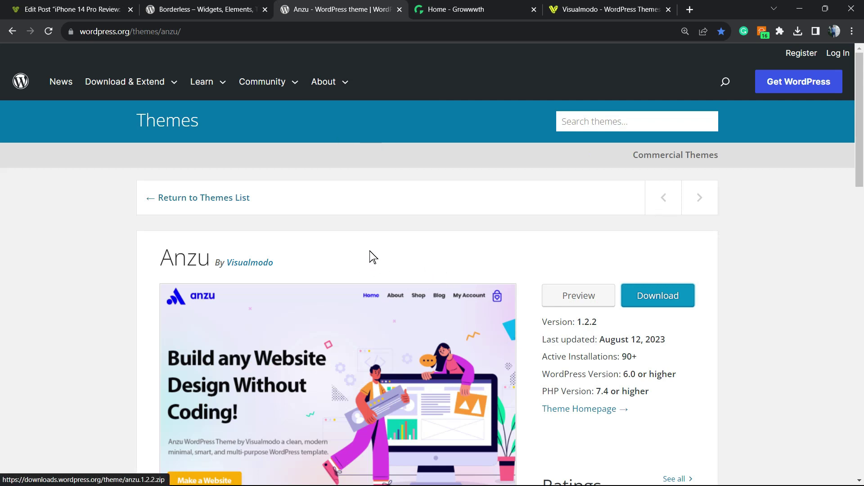
left_click(451, 9)
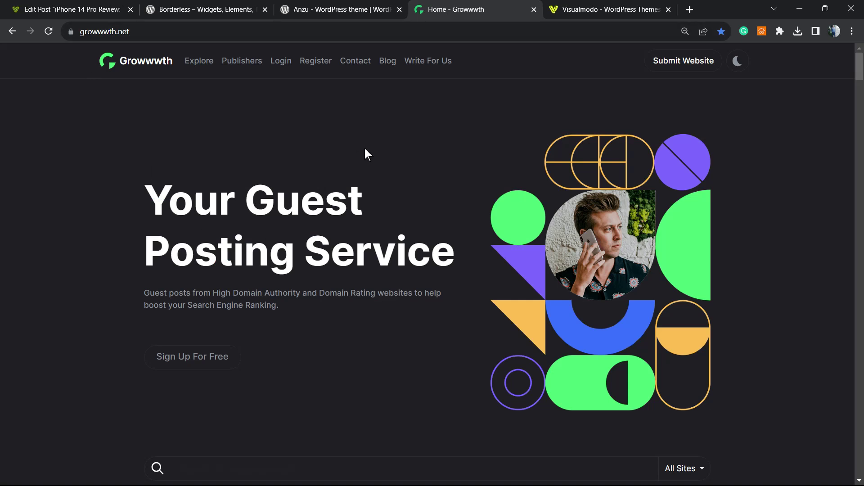
Scroll through Growwwth's publisher site listings, then switch to the Visualmodo homepage
scroll(365, 153, "down", 15)
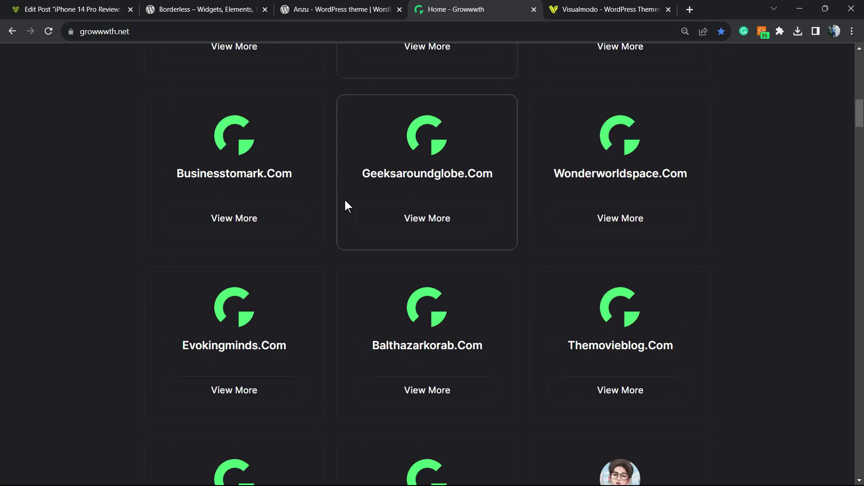
scroll(345, 201, "down", 20)
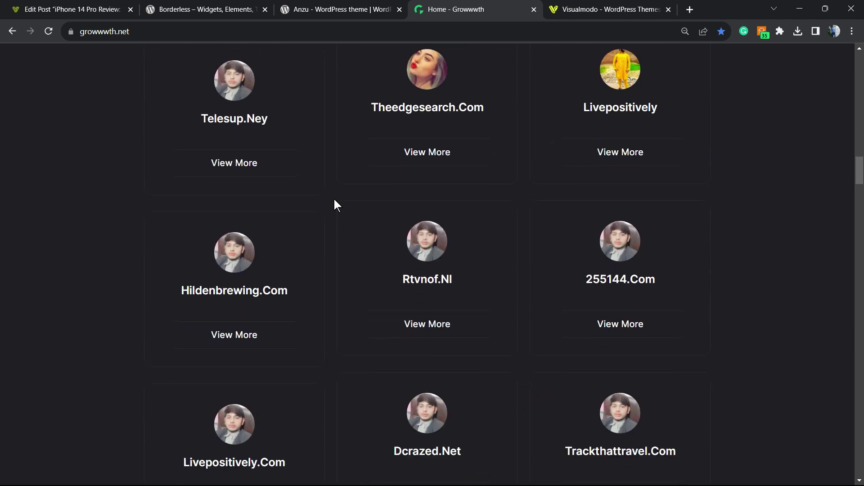
scroll(334, 198, "down", 8)
left_click(598, 9)
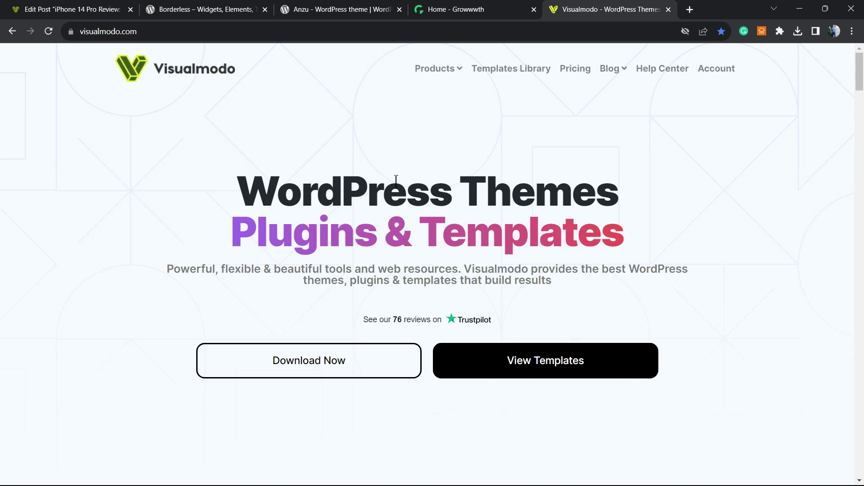
Open Visualmodo's Templates Library and scroll the template grid down to Dance School and Conference
left_click(510, 76)
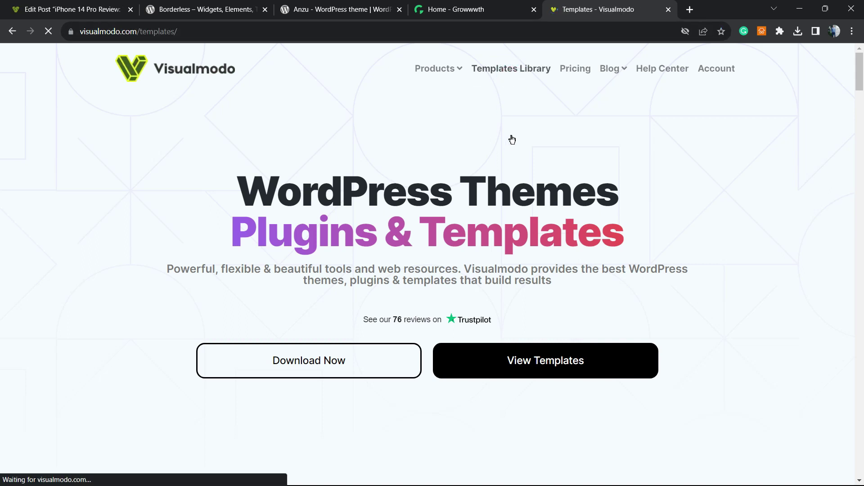
scroll(433, 220, "down", 7)
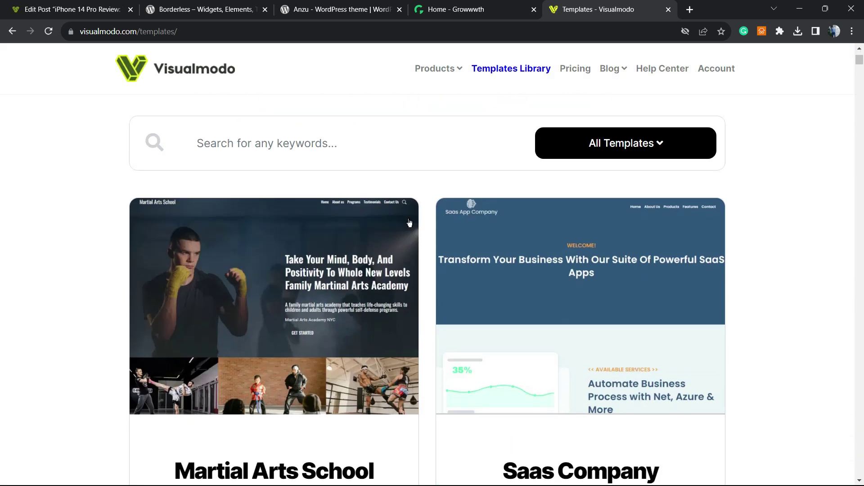
scroll(422, 222, "down", 10)
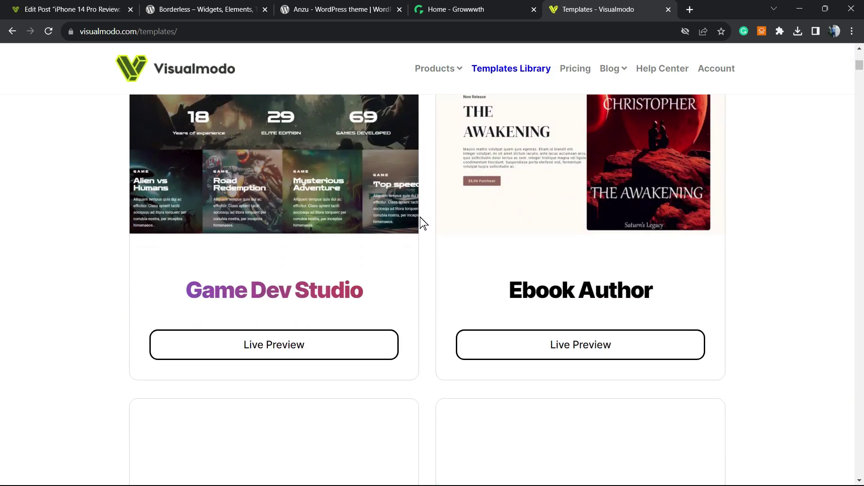
scroll(423, 223, "down", 13)
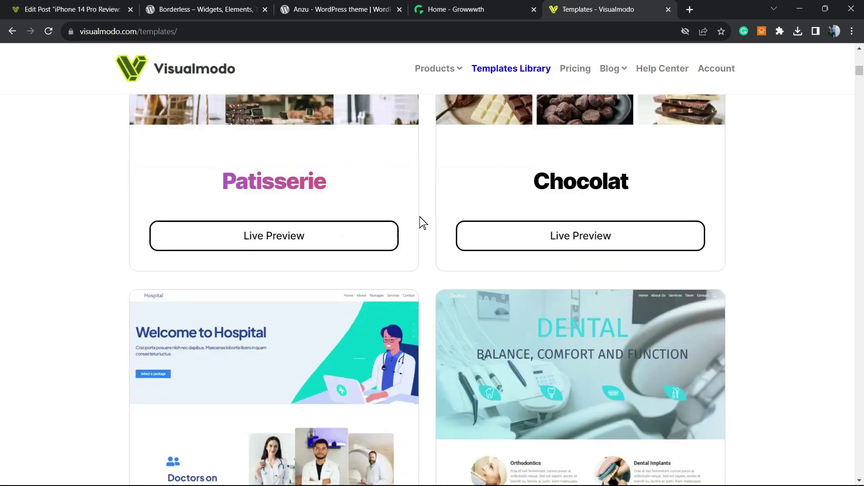
scroll(422, 222, "down", 15)
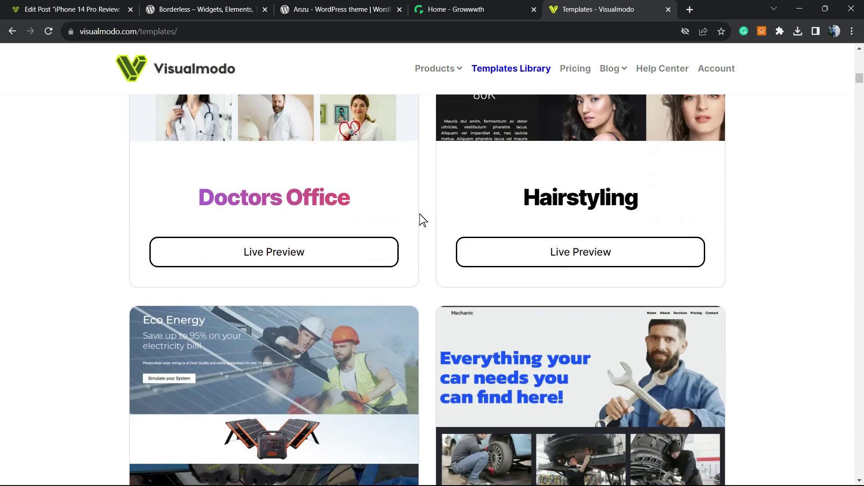
scroll(423, 221, "down", 15)
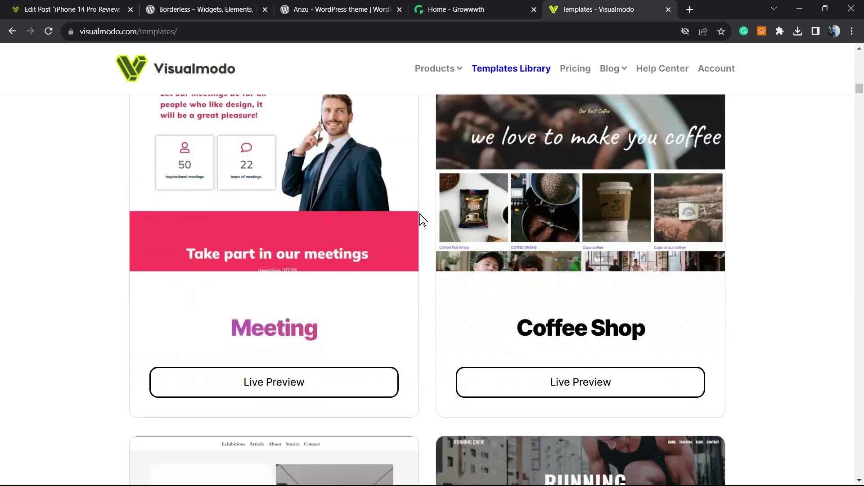
scroll(422, 220, "down", 15)
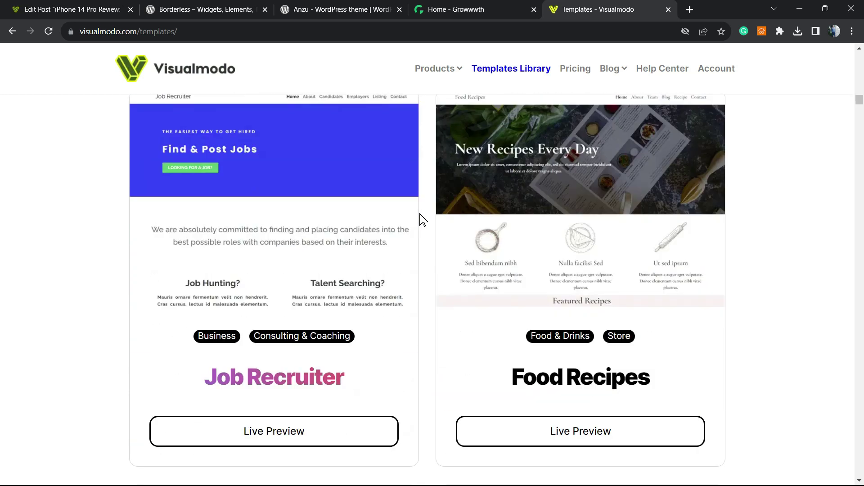
scroll(422, 221, "down", 3)
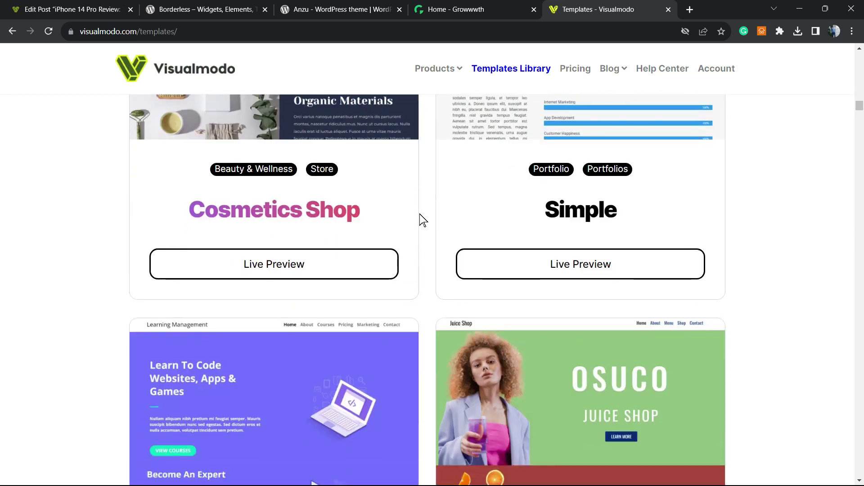
scroll(422, 220, "down", 20)
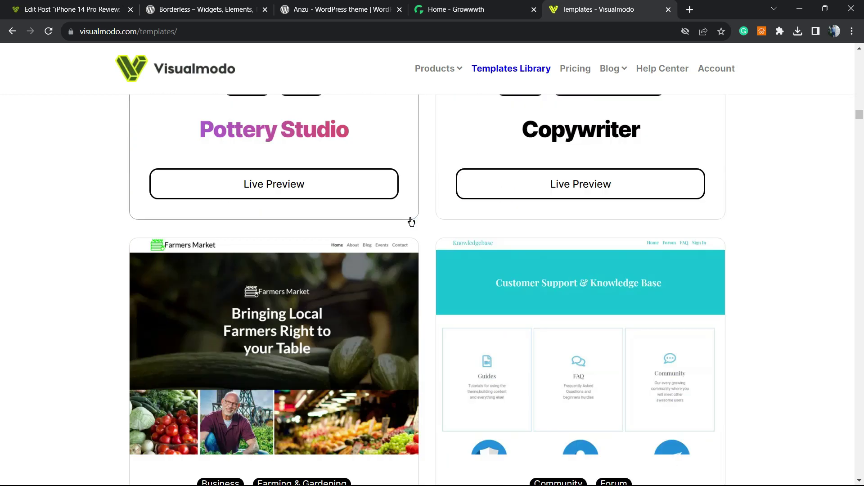
scroll(411, 224, "down", 20)
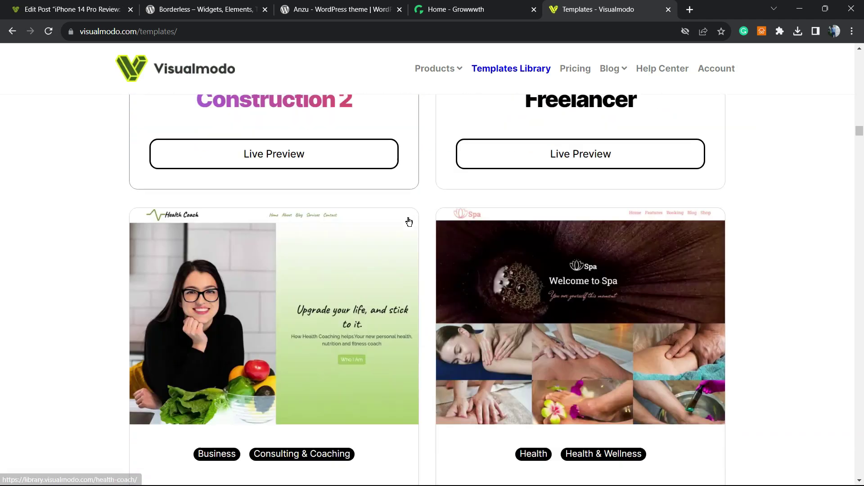
scroll(409, 222, "down", 18)
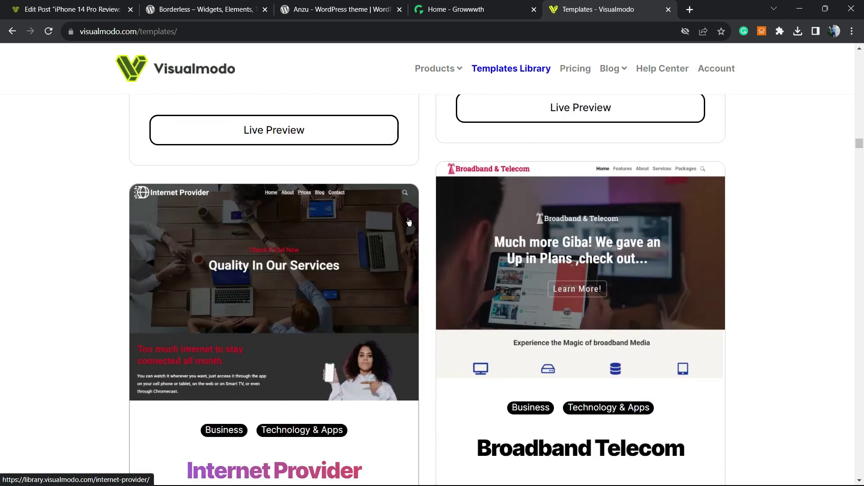
scroll(409, 222, "down", 20)
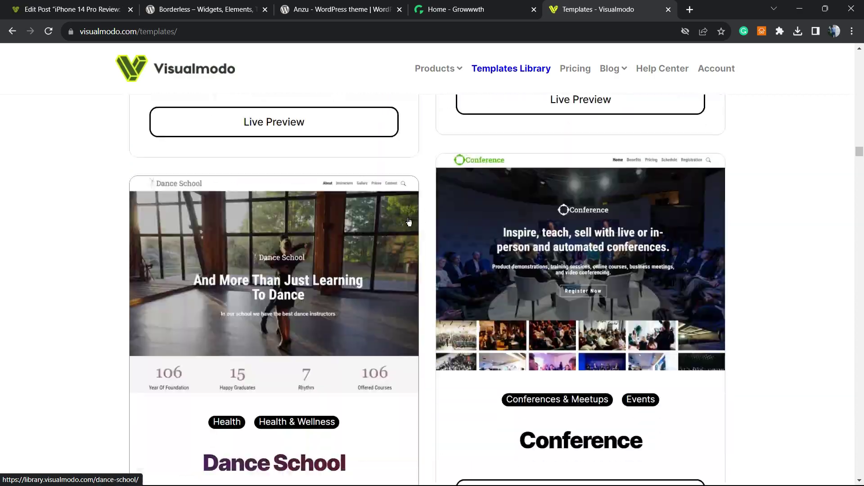